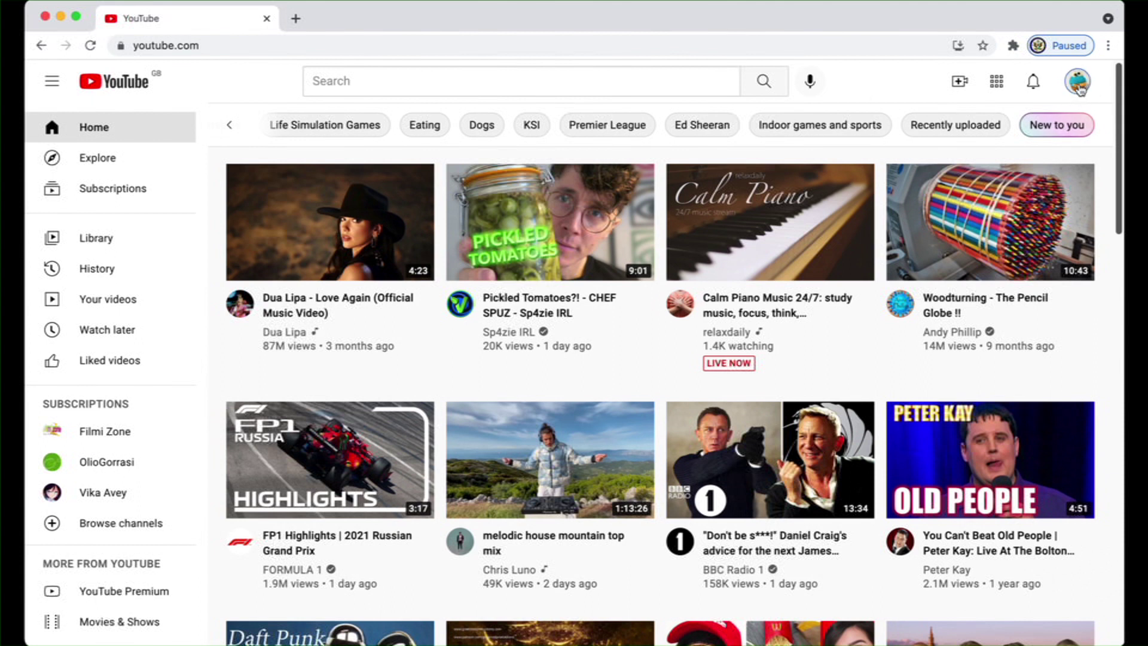
# From the YouTube avatar menu, show the Switch account list of channels.
pyautogui.click(1080, 89)
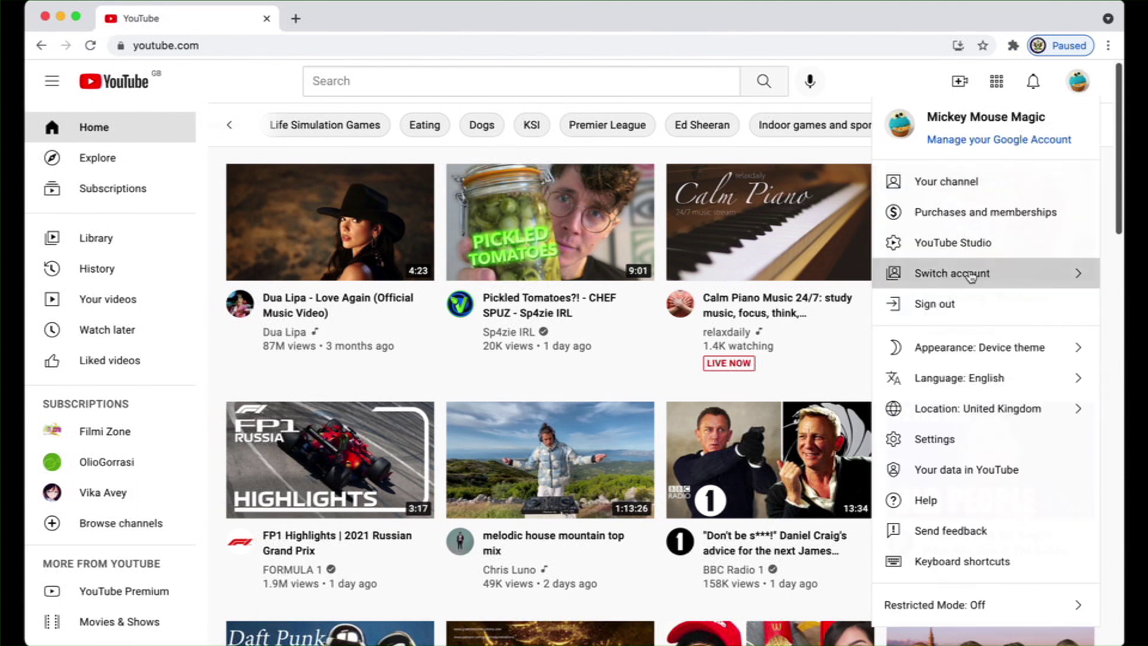
pyautogui.click(971, 277)
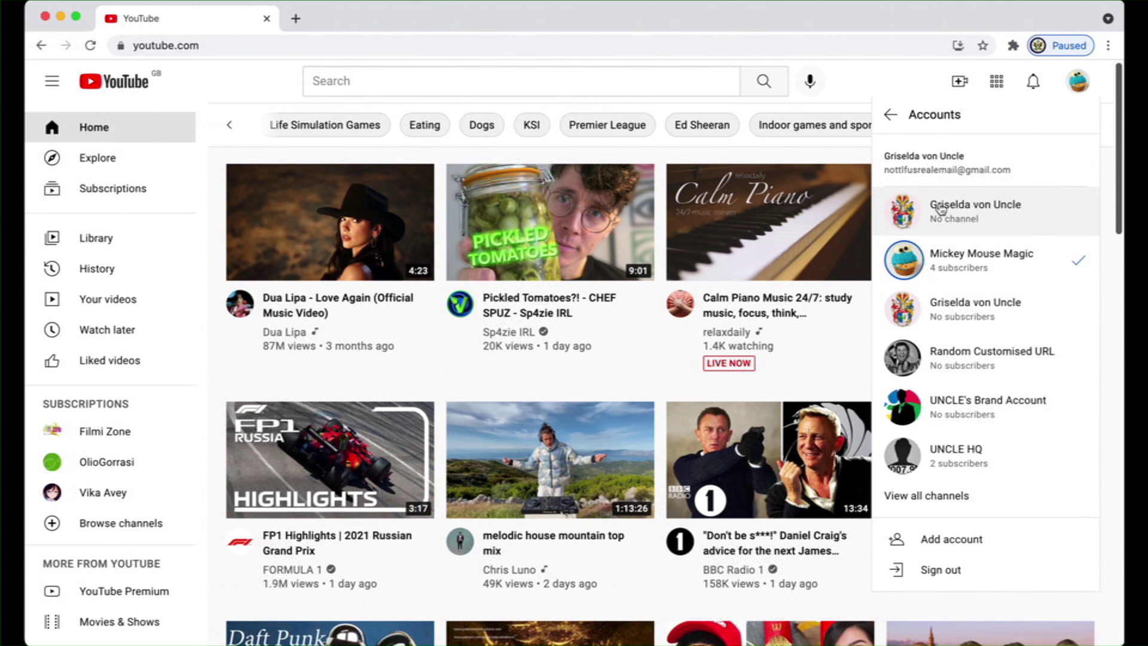
# Switch to the personal 'No channel' account and open its Google Account page in a new tab.
pyautogui.click(945, 216)
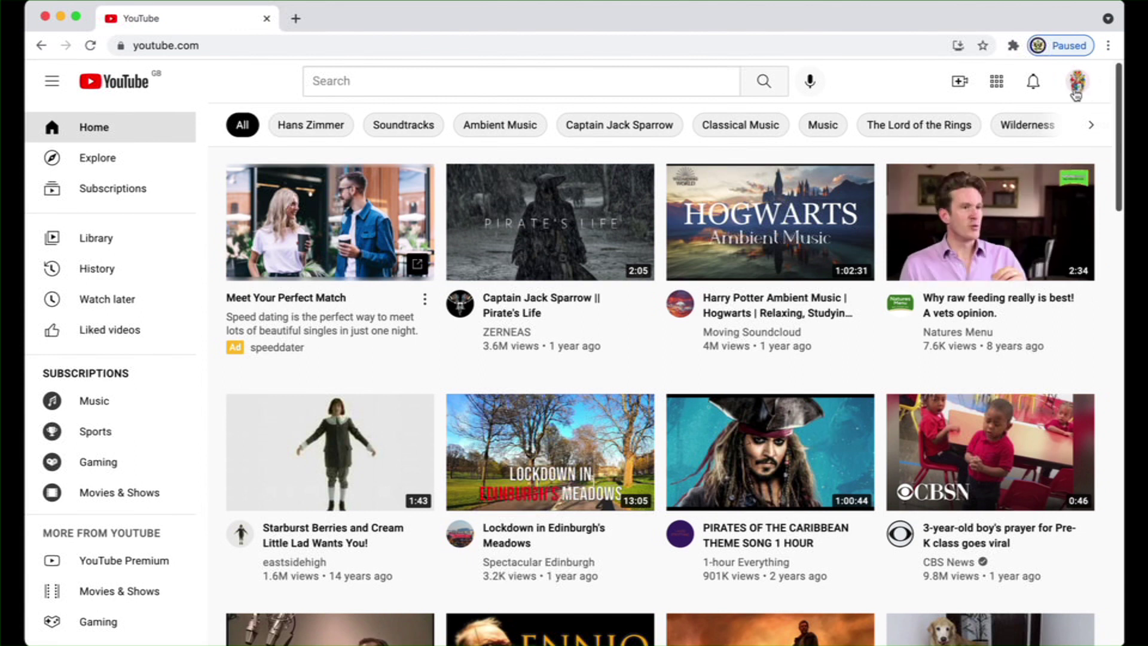
pyautogui.click(1077, 85)
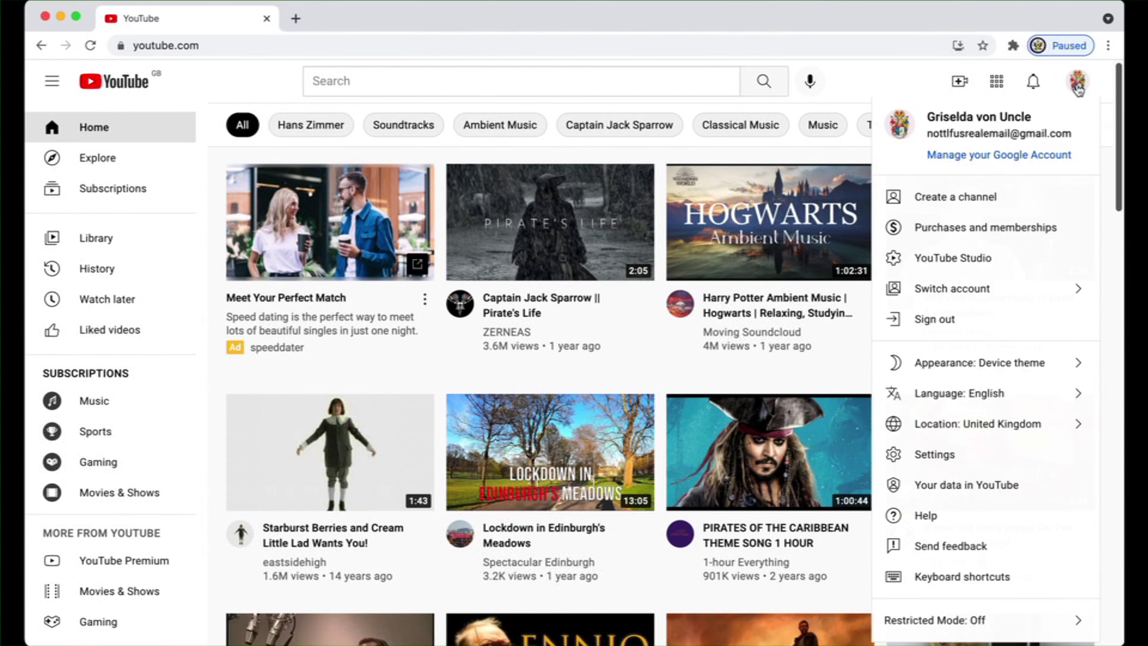
pyautogui.click(1077, 83)
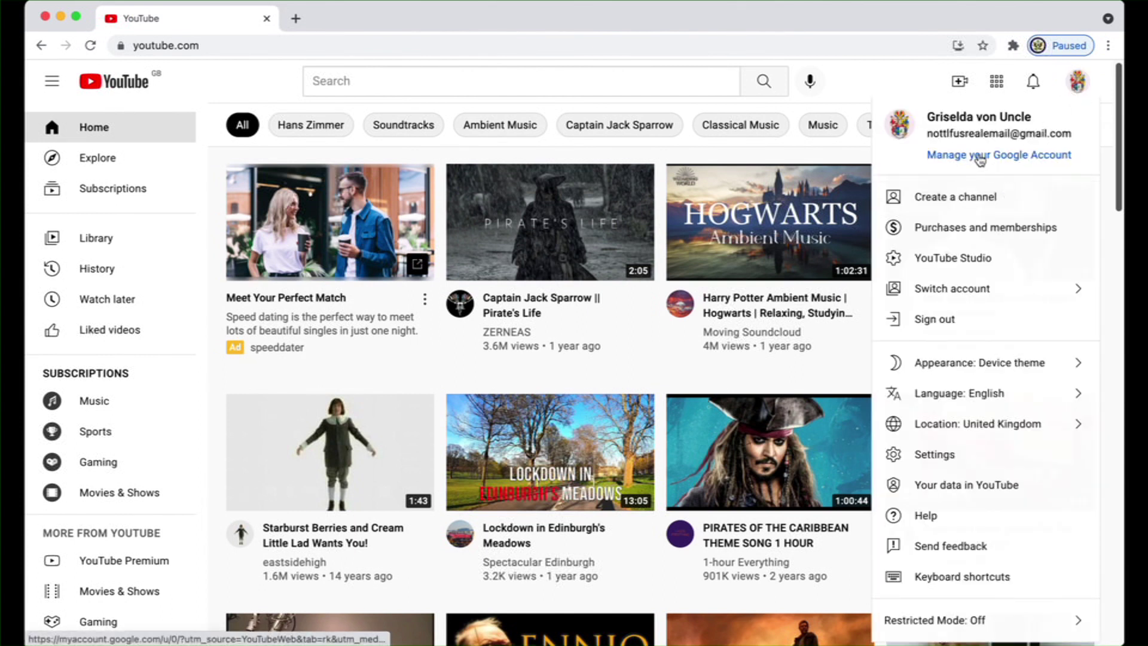
pyautogui.click(979, 156)
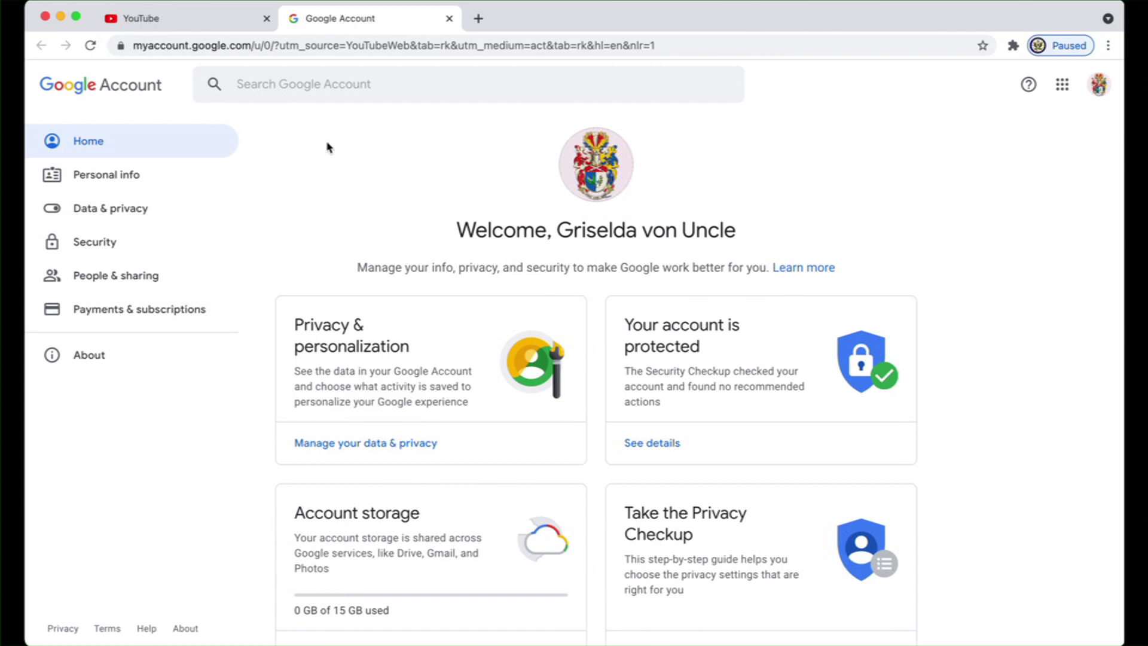
# Go to the 'brandaccounts' URL and look over the six Brand Accounts listed.
pyautogui.moveTo(254, 46); pyautogui.dragTo(263, 72)
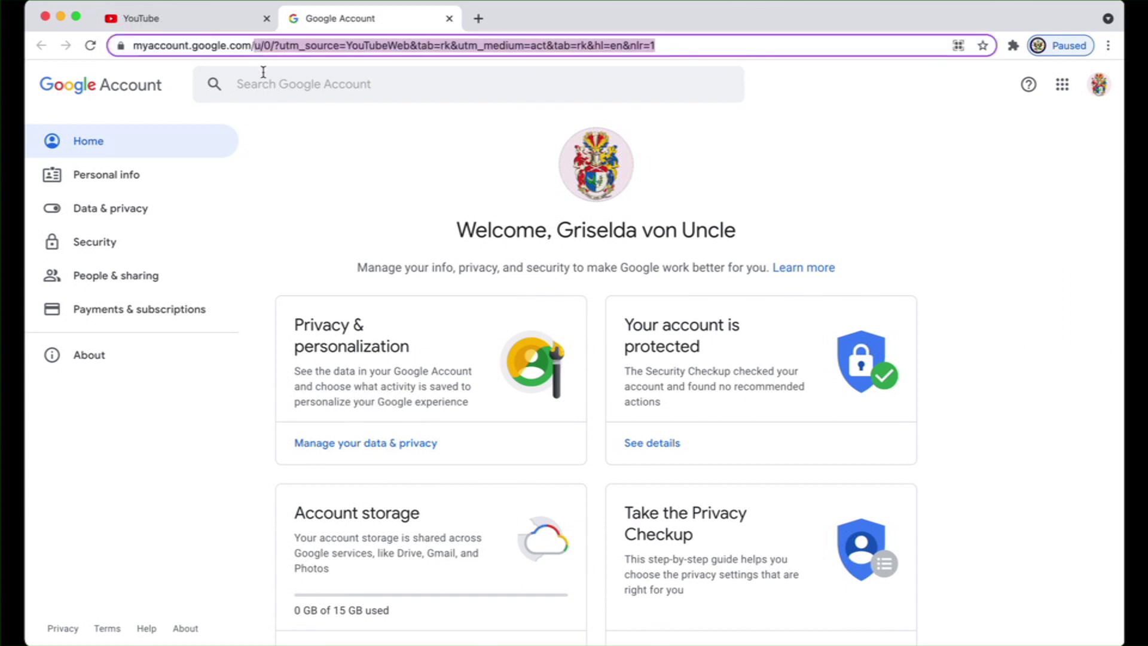
pyautogui.write('brandacc')
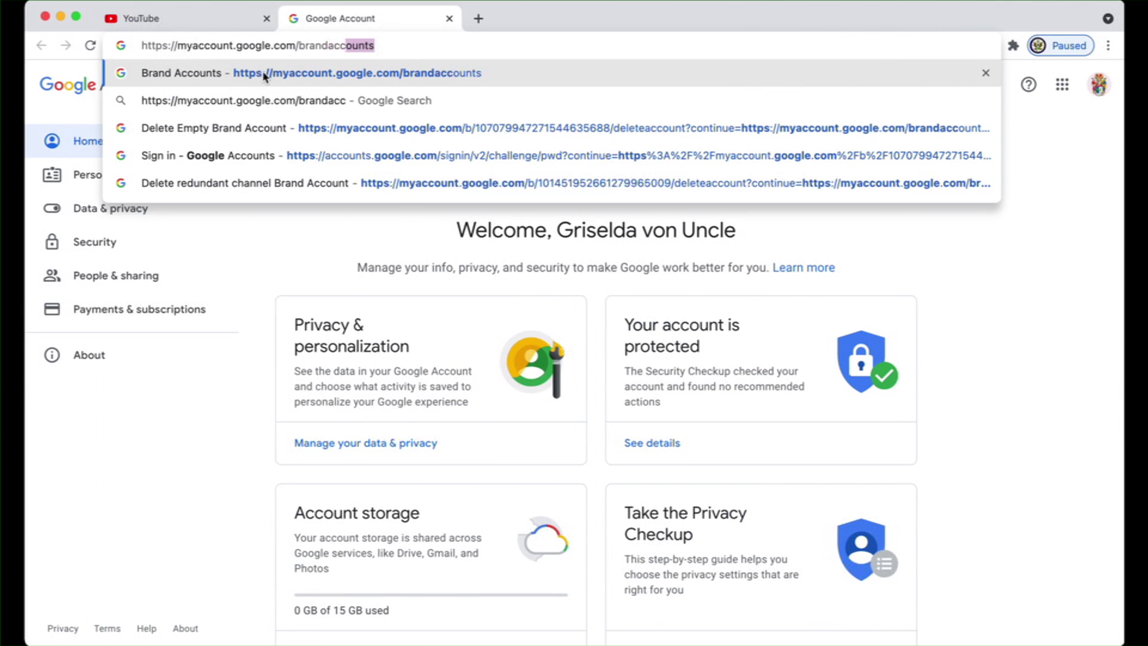
pyautogui.write('ounts')
pyautogui.click(271, 279)
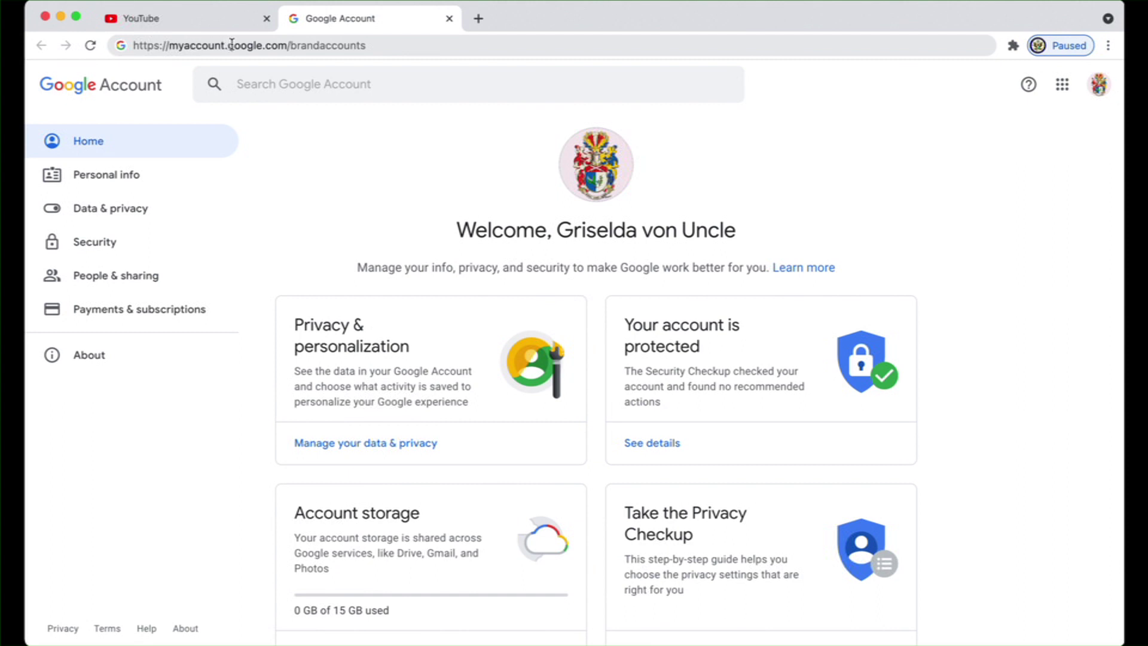
pyautogui.click(380, 46)
pyautogui.press('Return')
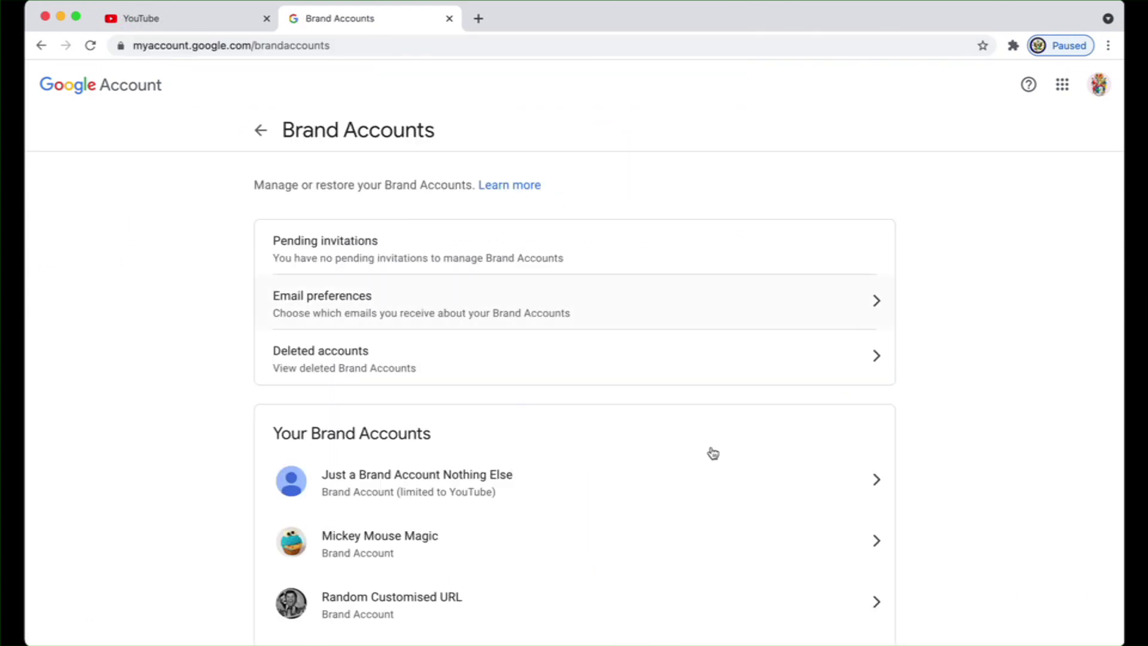
pyautogui.scroll(-2, 936, 525)
pyautogui.scroll(-2, 936, 525)
pyautogui.click(383, 260)
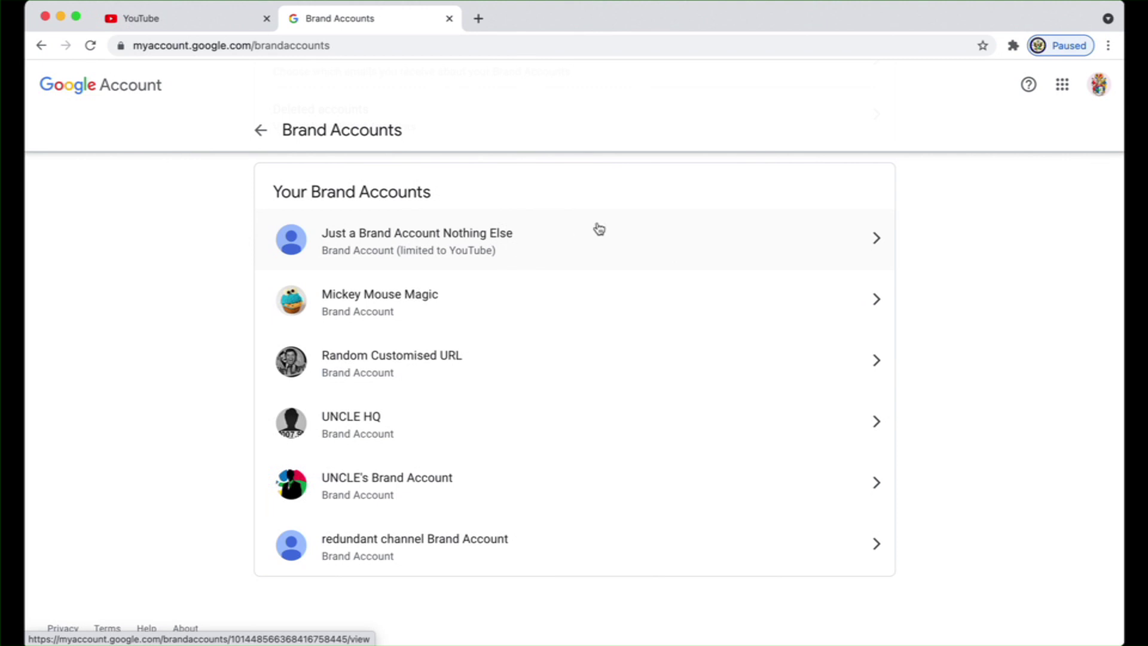
pyautogui.scroll(3, 631, 246)
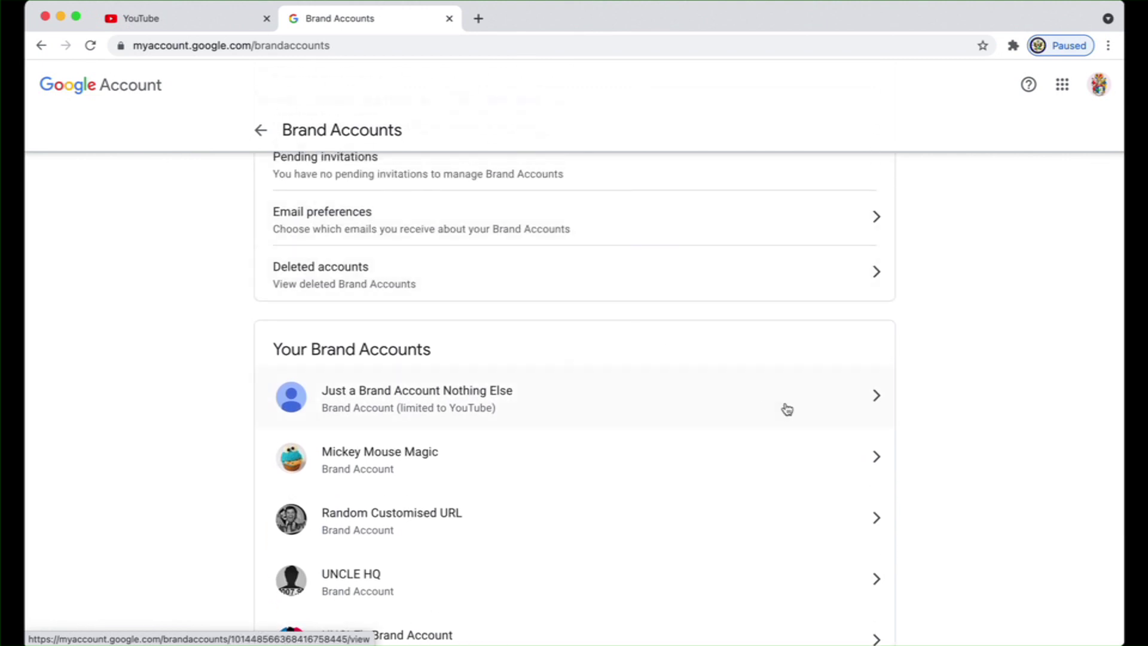
# Start deleting 'Just a Brand Account Nothing Else' and confirm the saved password.
pyautogui.click(786, 408)
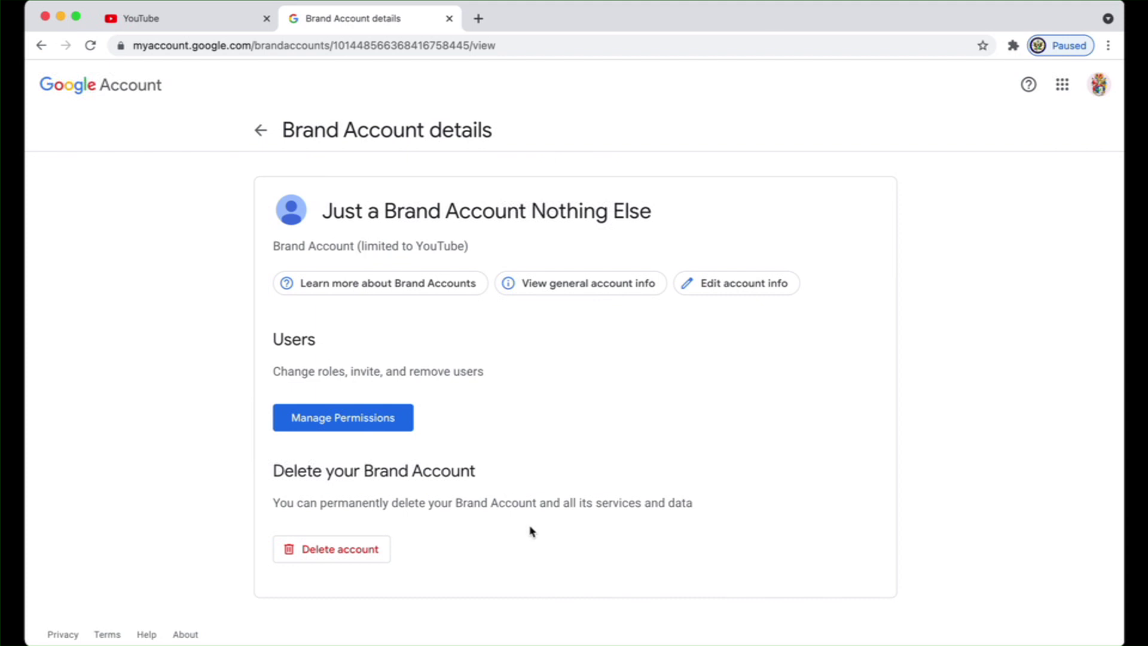
pyautogui.click(366, 558)
pyautogui.click(678, 457)
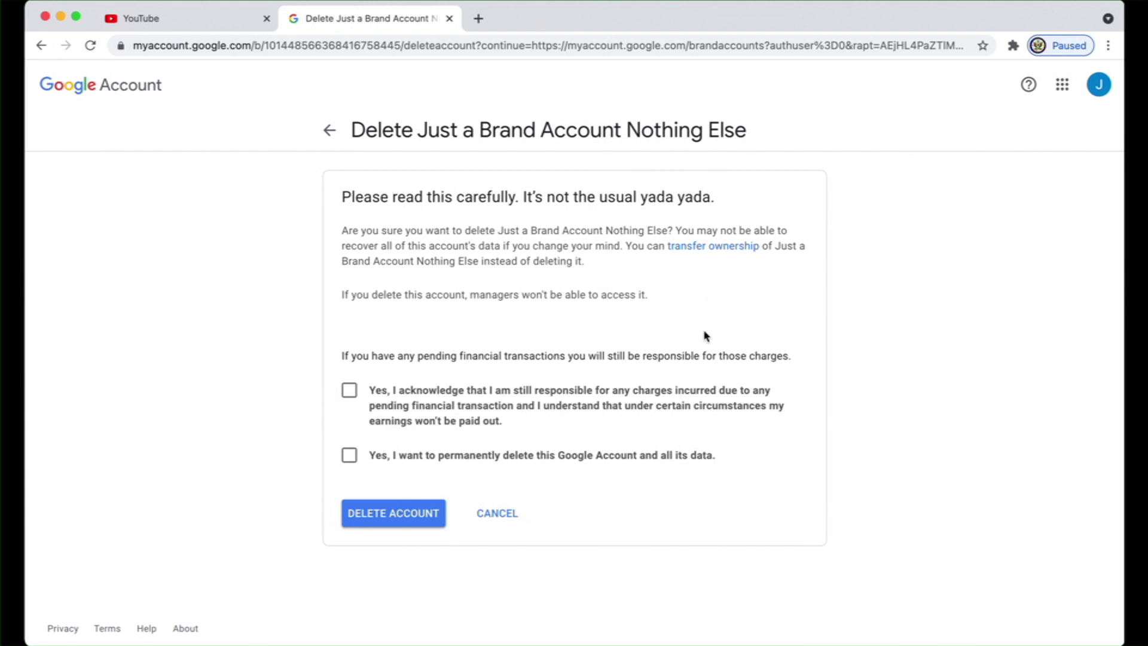
# Tick the pending-charges and permanent-deletion acknowledgement checkboxes.
pyautogui.click(350, 392)
pyautogui.click(349, 458)
# Confirm deleting 'Just a Brand Account Nothing Else' and check the five remaining Brand Accounts.
pyautogui.click(380, 520)
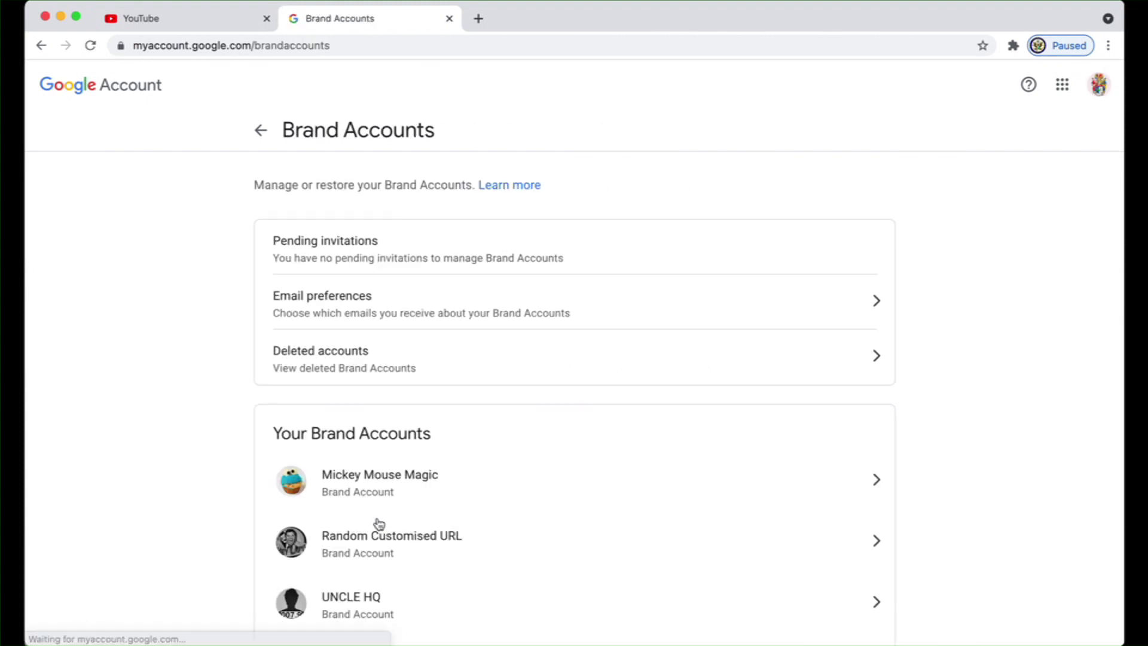
pyautogui.scroll(-1, 652, 510)
pyautogui.scroll(-3, 654, 510)
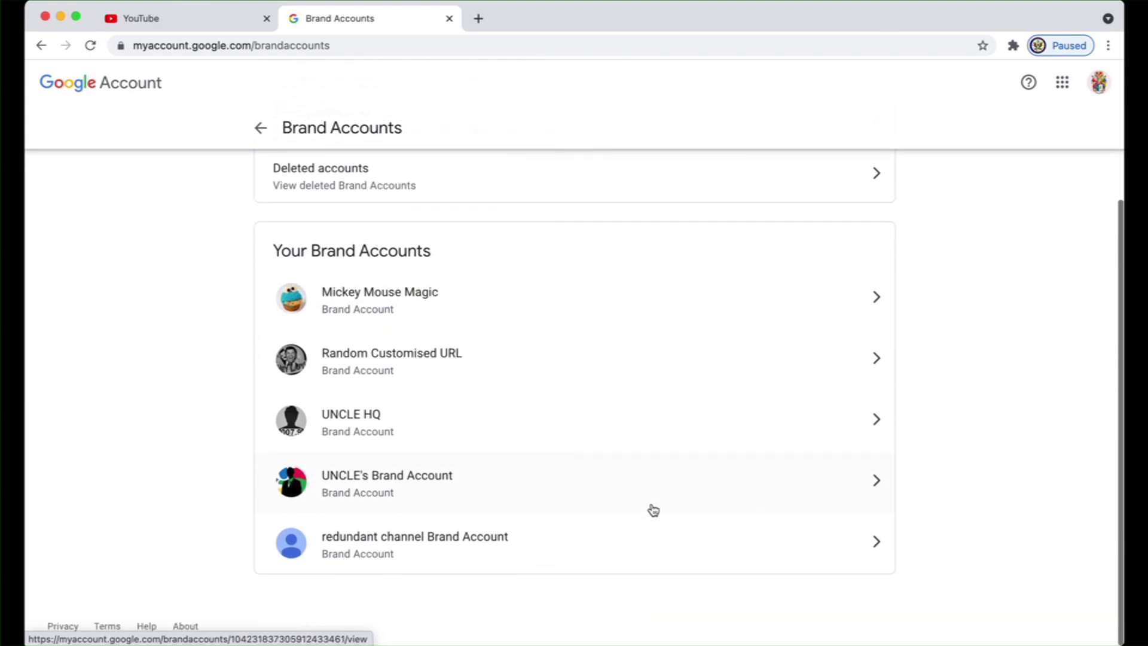